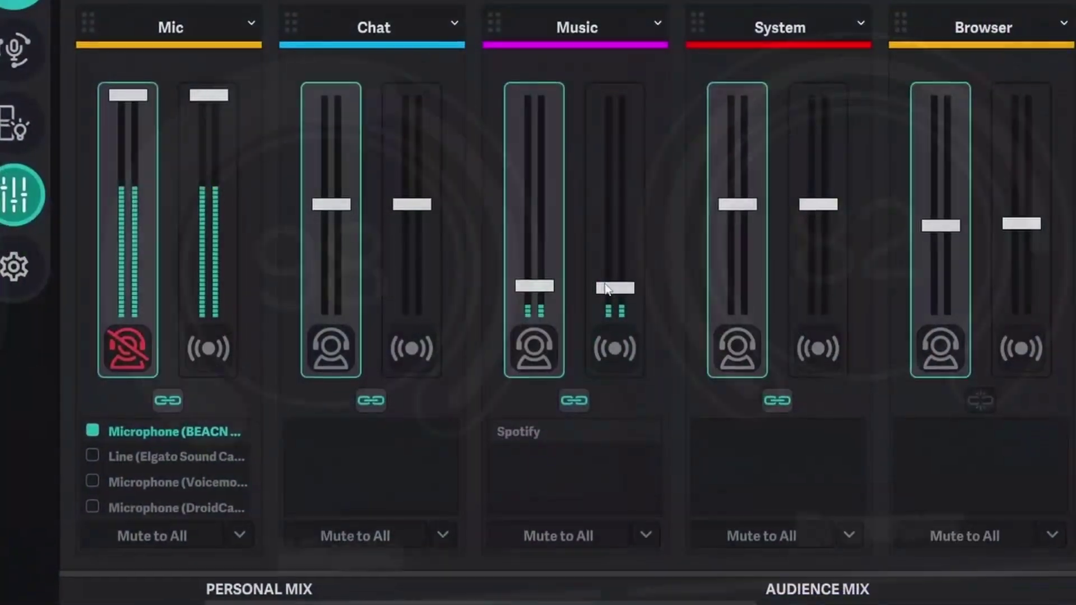
Raise the Music channel's audience mix level and toggle the link between its personal and audience faders
{"action": "left_click_drag", "start_coordinate": [606, 289], "coordinate": [606, 262]}
{"action": "left_click", "coordinate": [574, 400]}
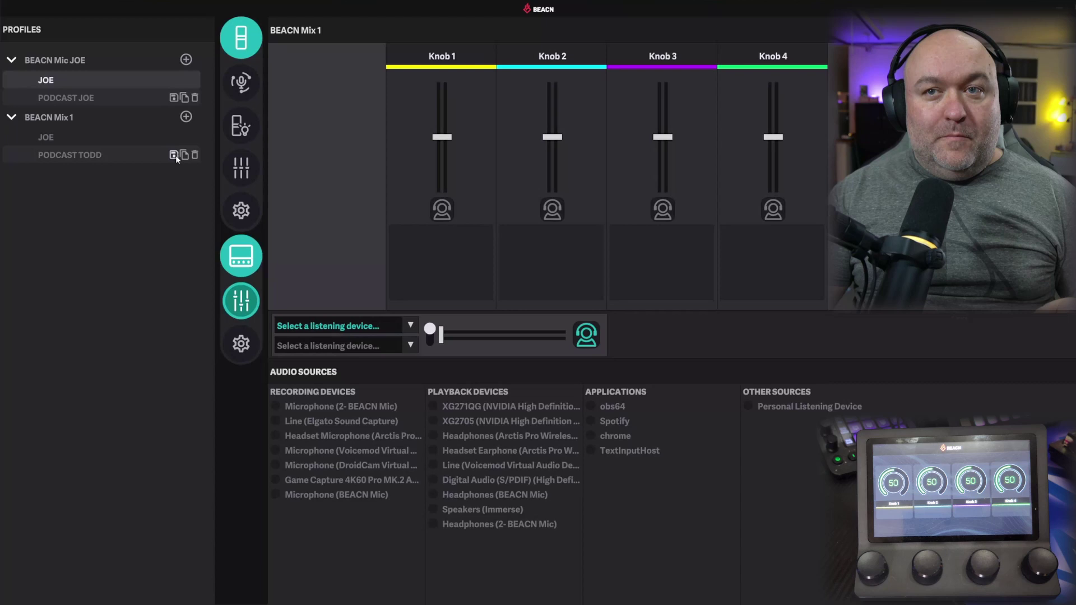
Create a new profile under BEACN Mix 1 and name it LEEEARNING
{"action": "left_click", "coordinate": [186, 118]}
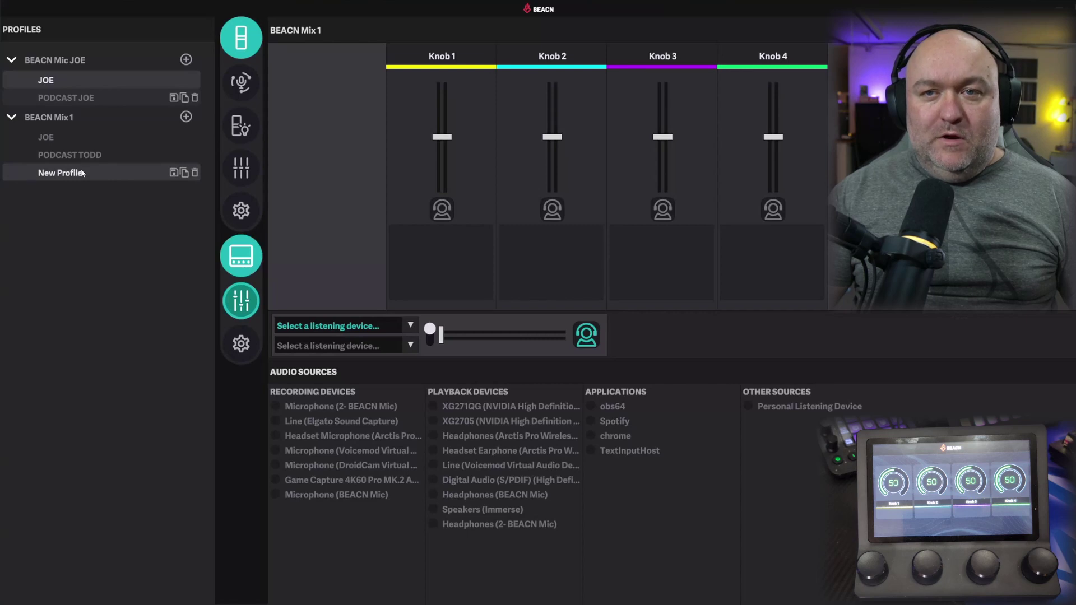
{"action": "double_click", "coordinate": [92, 178]}
{"action": "key", "text": "BackSpace"}
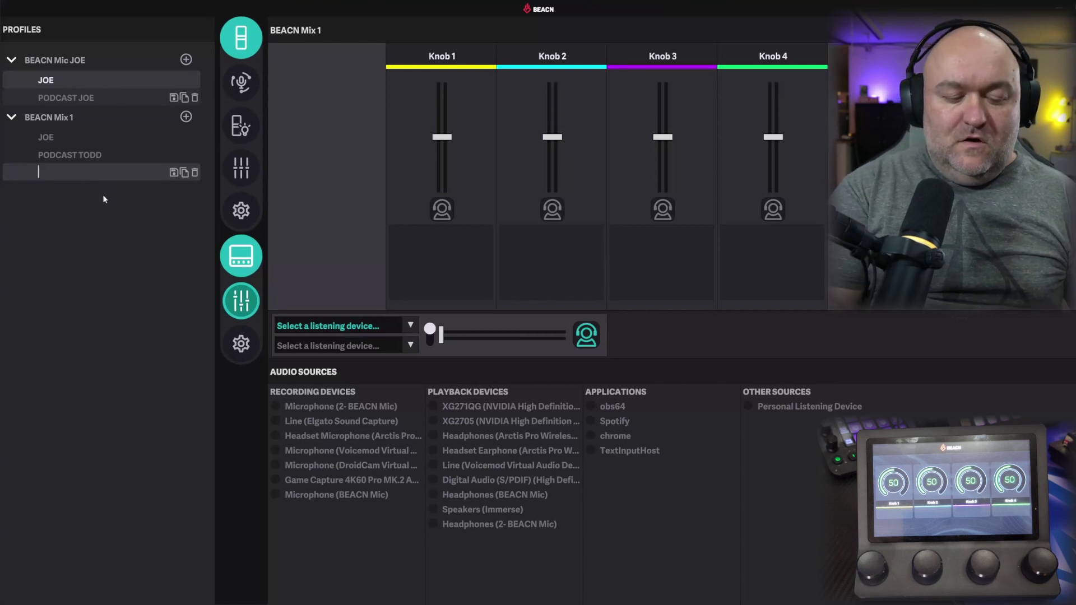
{"action": "type", "text": "LEEEARNI"}
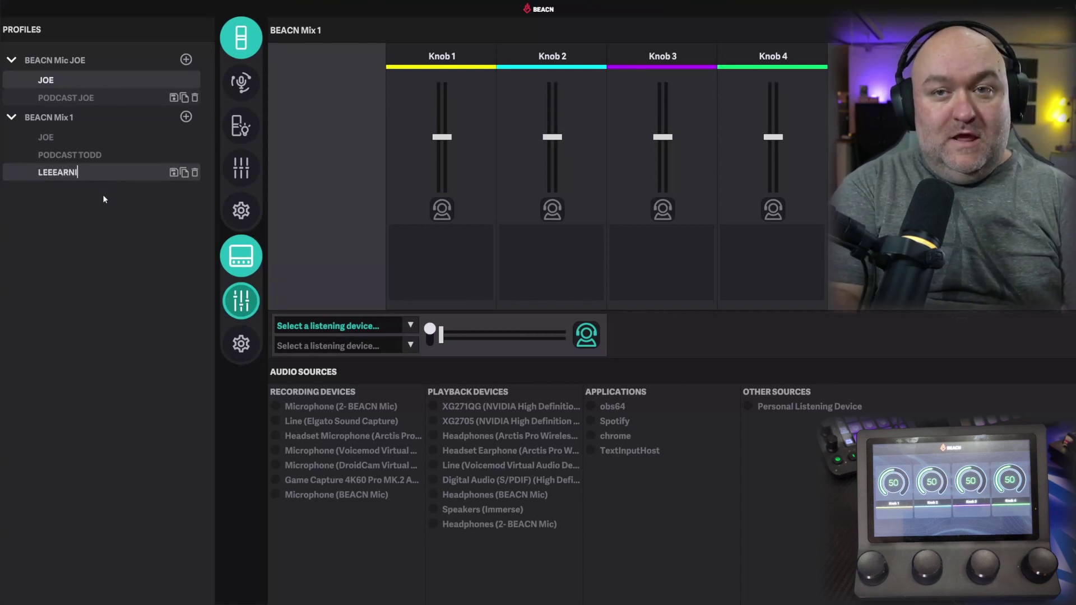
{"action": "type", "text": "NG"}
{"action": "key", "text": "Return"}
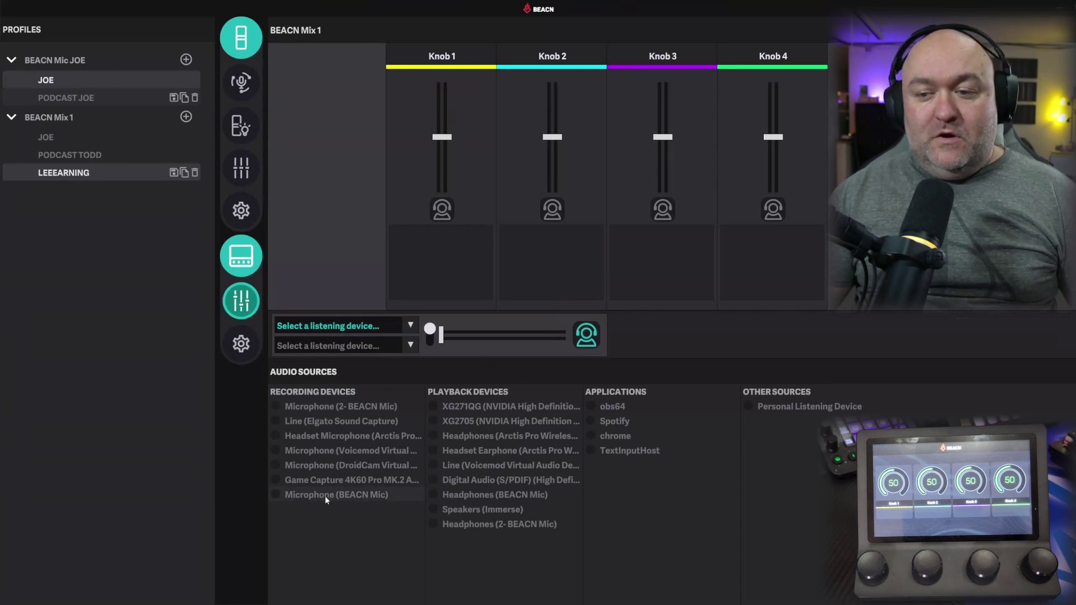
Assign the Microphone (BEACN Mic) recording device to Knob 1 and rename the knob as Microphone
{"action": "left_click_drag", "start_coordinate": [325, 499], "coordinate": [440, 263]}
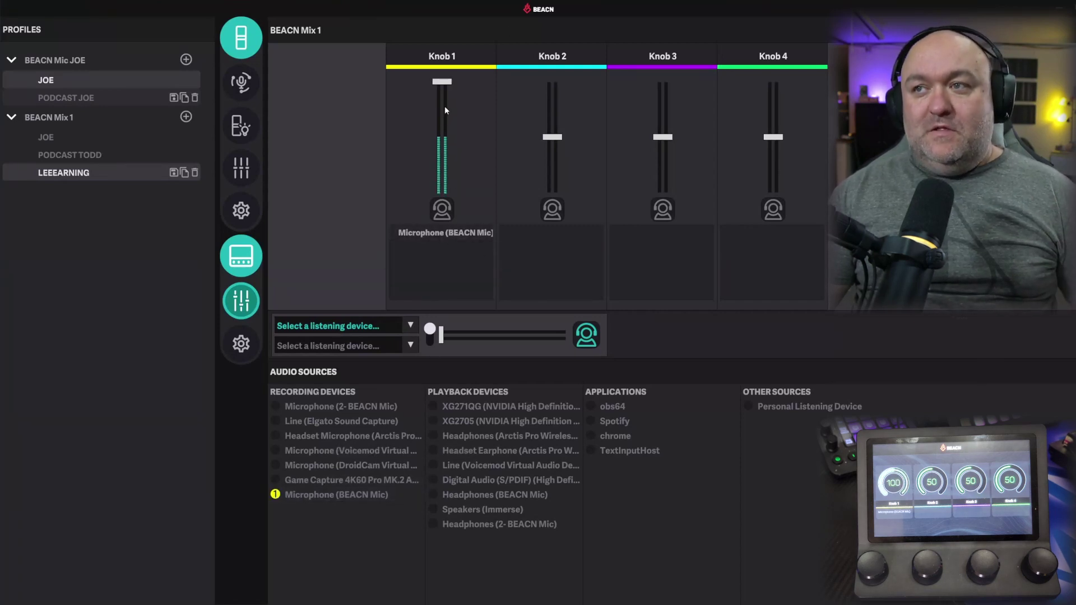
{"action": "double_click", "coordinate": [450, 57]}
{"action": "type", "text": "Mi"}
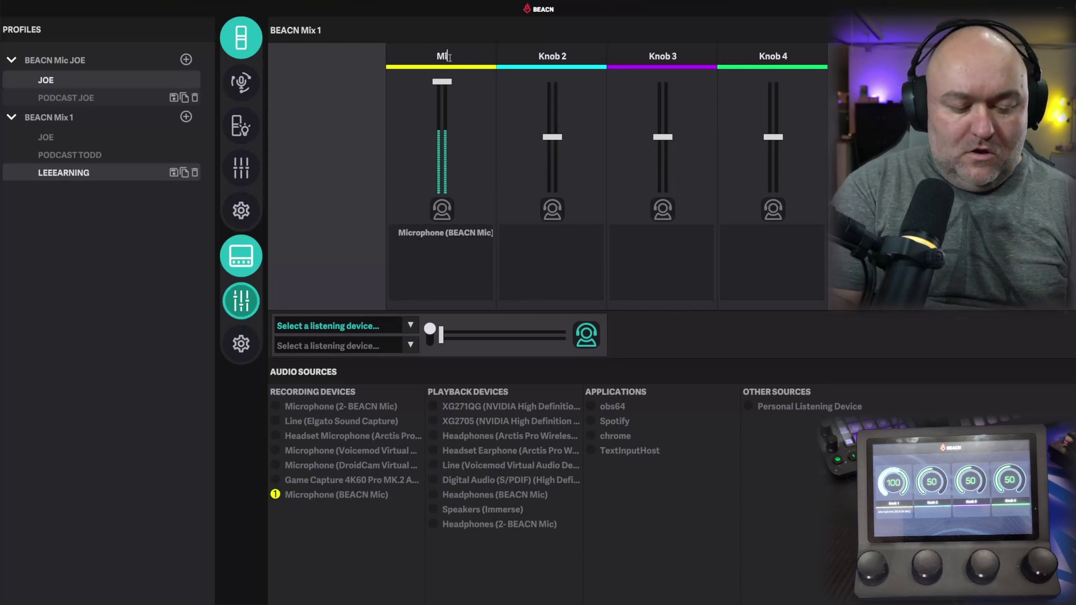
{"action": "type", "text": "crophone"}
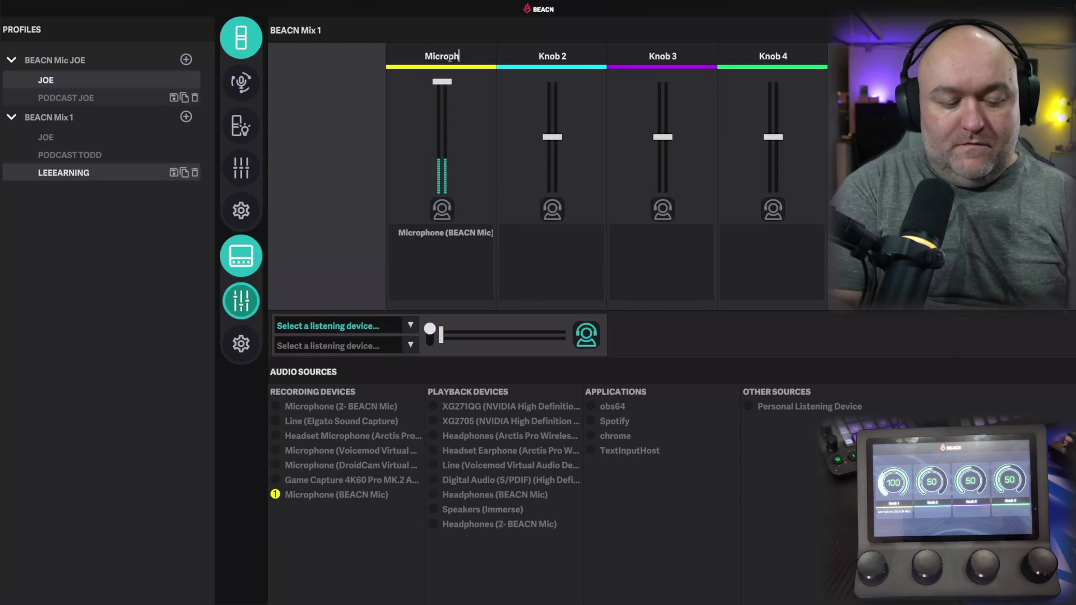
Rename the source assigned to the Microphone knob as BEACN Mic
{"action": "double_click", "coordinate": [426, 233]}
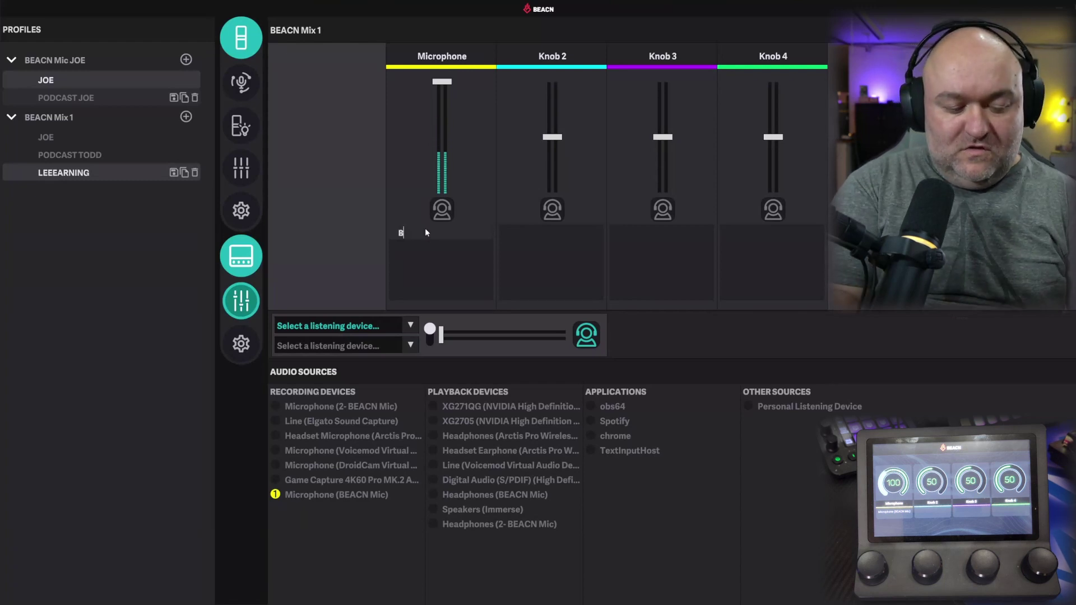
{"action": "type", "text": "BEACN Mic"}
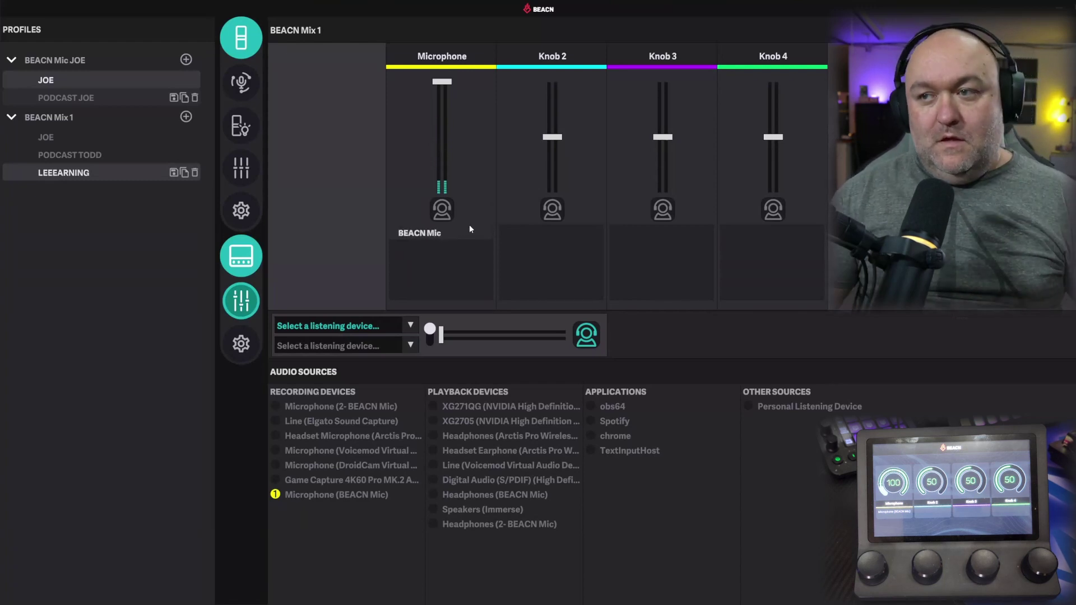
{"action": "key", "text": "Return"}
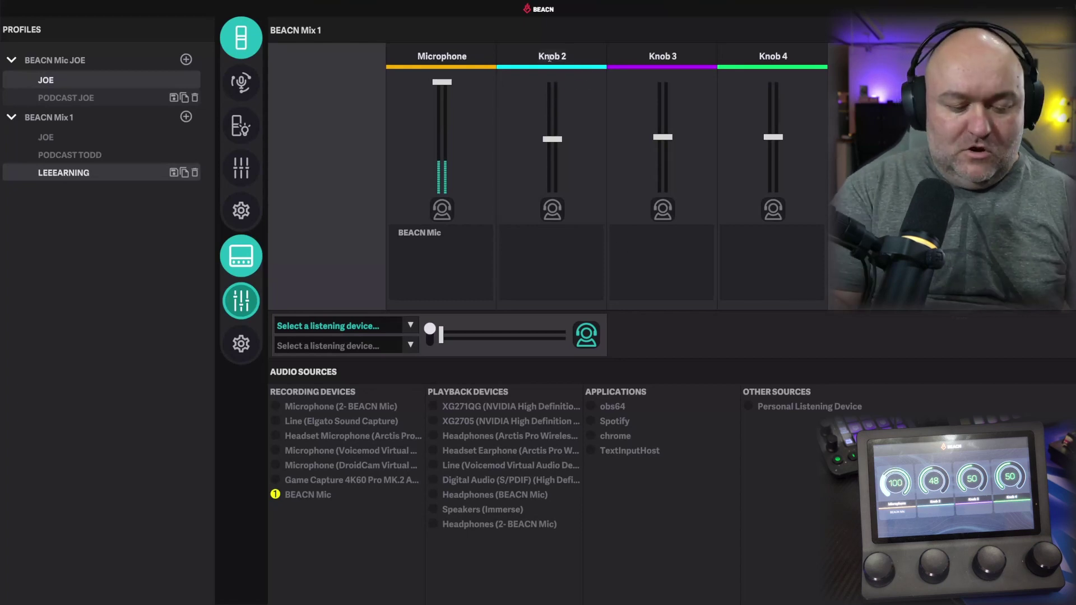
Rename Knob 2 as Music
{"action": "key", "text": "ctrl+a"}
{"action": "type", "text": "Music"}
{"action": "key", "text": "Return"}
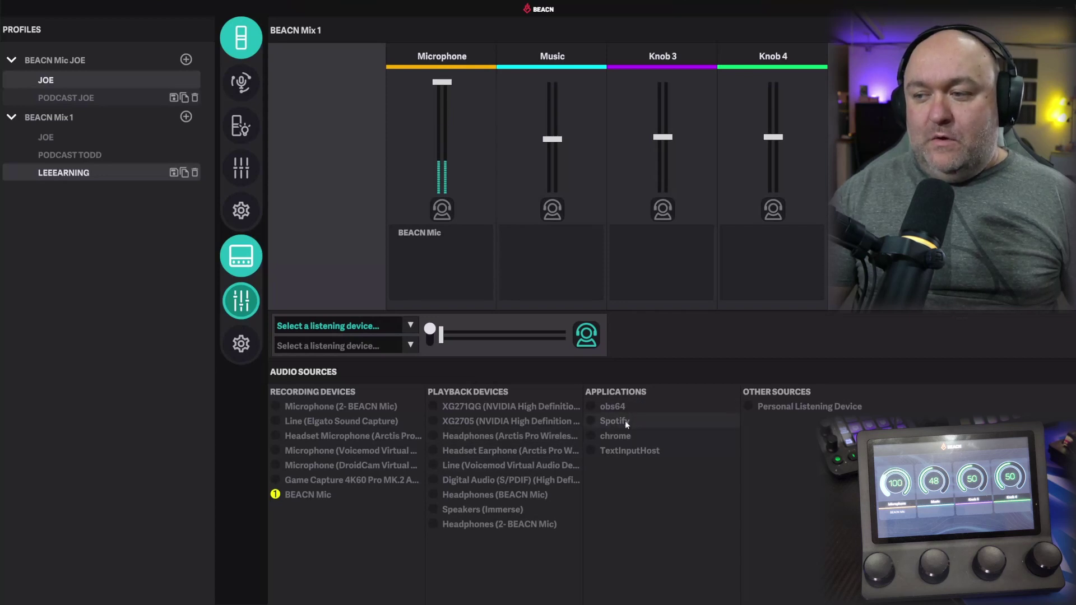
Assign the Spotify application to the Music knob and raise the knob's level
{"action": "left_click_drag", "start_coordinate": [625, 423], "coordinate": [541, 244]}
{"action": "left_click_drag", "start_coordinate": [552, 139], "coordinate": [550, 96]}
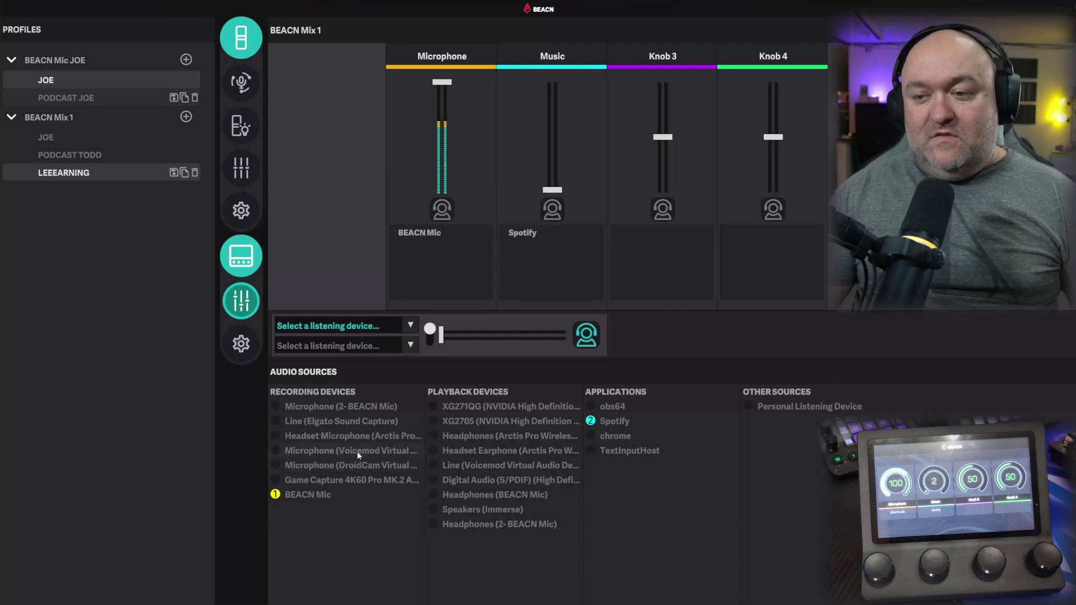
Add the Arctis Pro Headset Microphone to the Microphone knob as a second source and remove it again
{"action": "left_click_drag", "start_coordinate": [351, 438], "coordinate": [453, 272]}
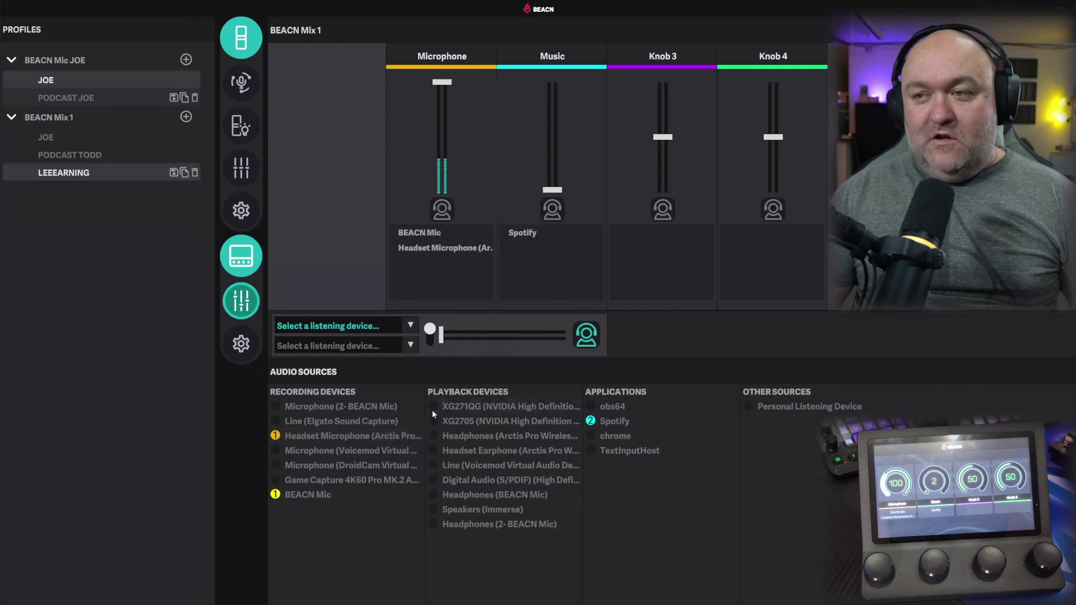
{"action": "left_click", "coordinate": [426, 442]}
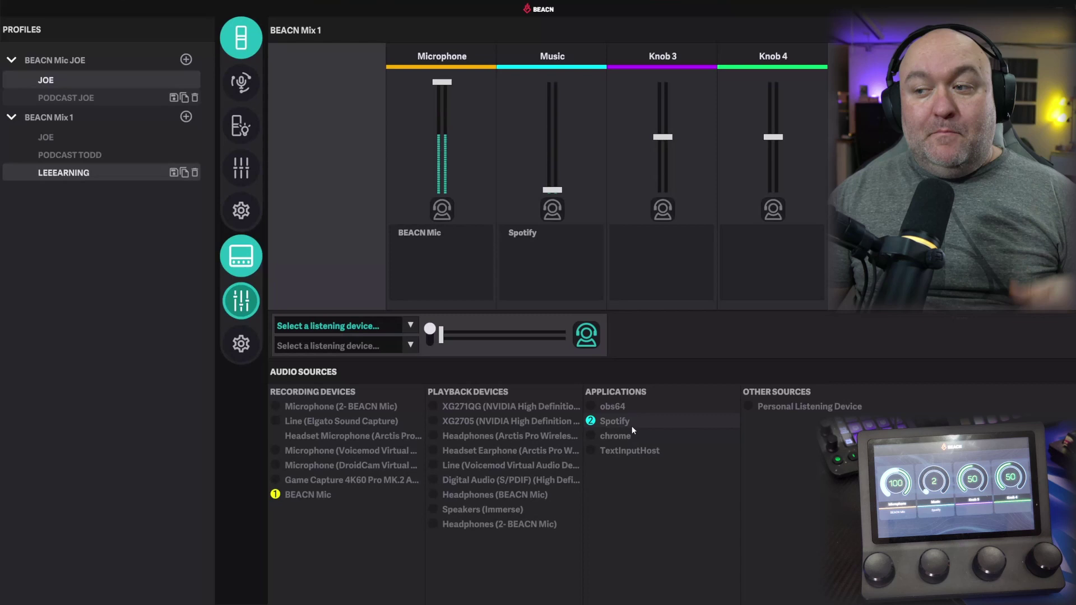
Assign the chrome application to Knob 3 and the Personal Listening Device to Knob 4
{"action": "left_click_drag", "start_coordinate": [618, 435], "coordinate": [641, 260]}
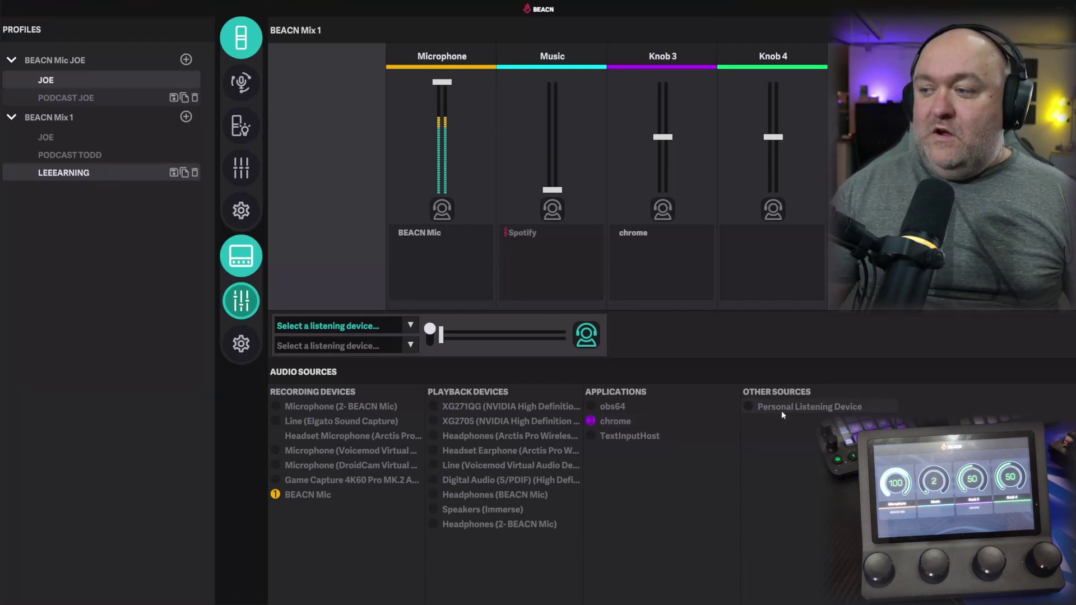
{"action": "left_click_drag", "start_coordinate": [781, 410], "coordinate": [767, 283]}
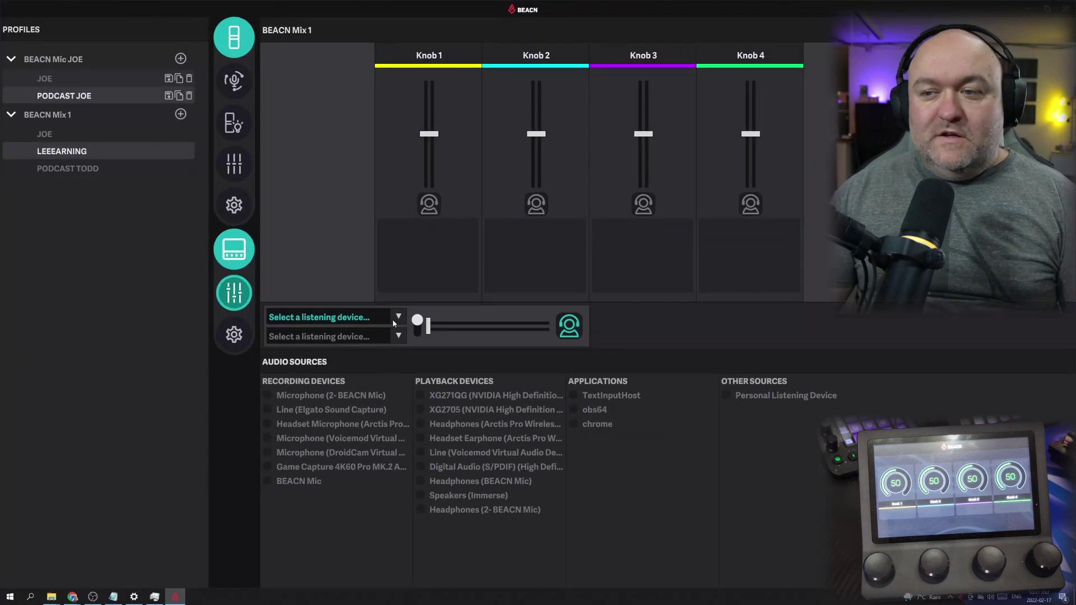
Set the first listening device to Headphones (Arctis Pro Wireless Game) and the second to XG2705 (NVIDIA High Definition Audio)
{"action": "left_click", "coordinate": [392, 319]}
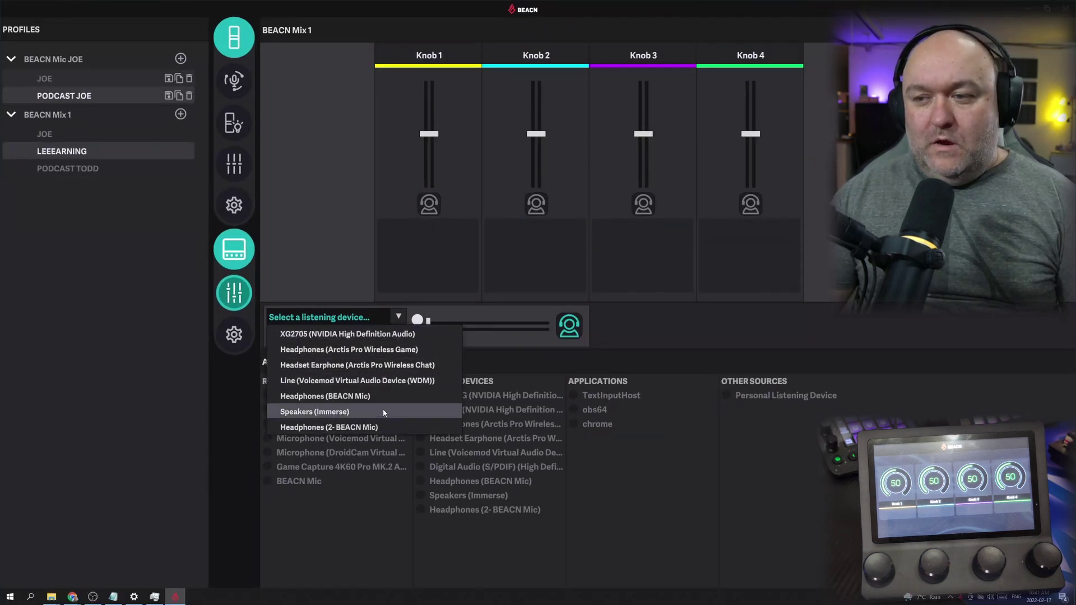
{"action": "left_click", "coordinate": [335, 349]}
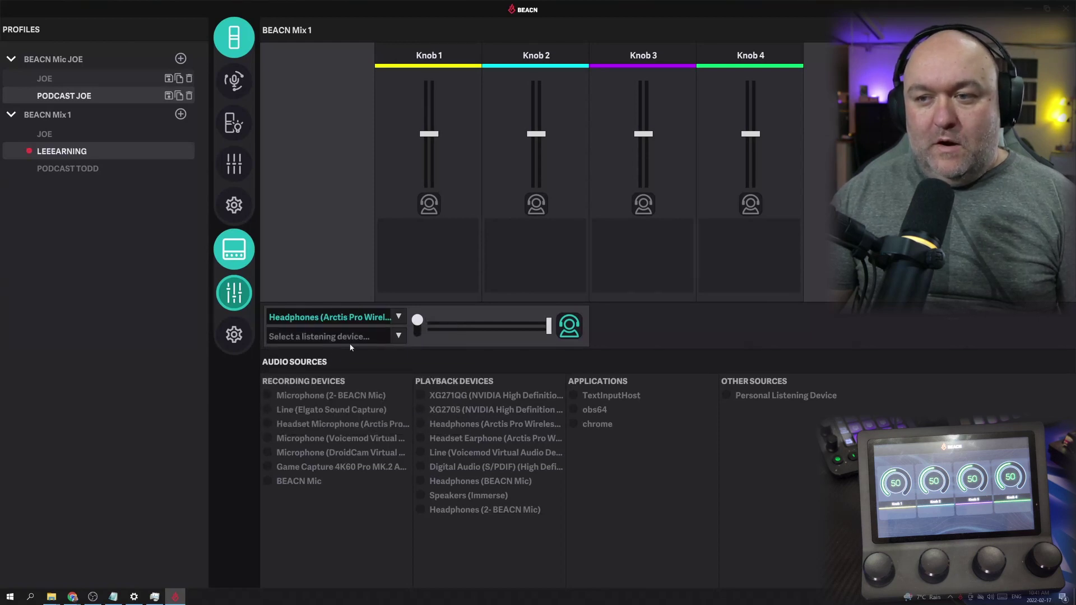
{"action": "left_click", "coordinate": [350, 338]}
{"action": "left_click", "coordinate": [350, 354]}
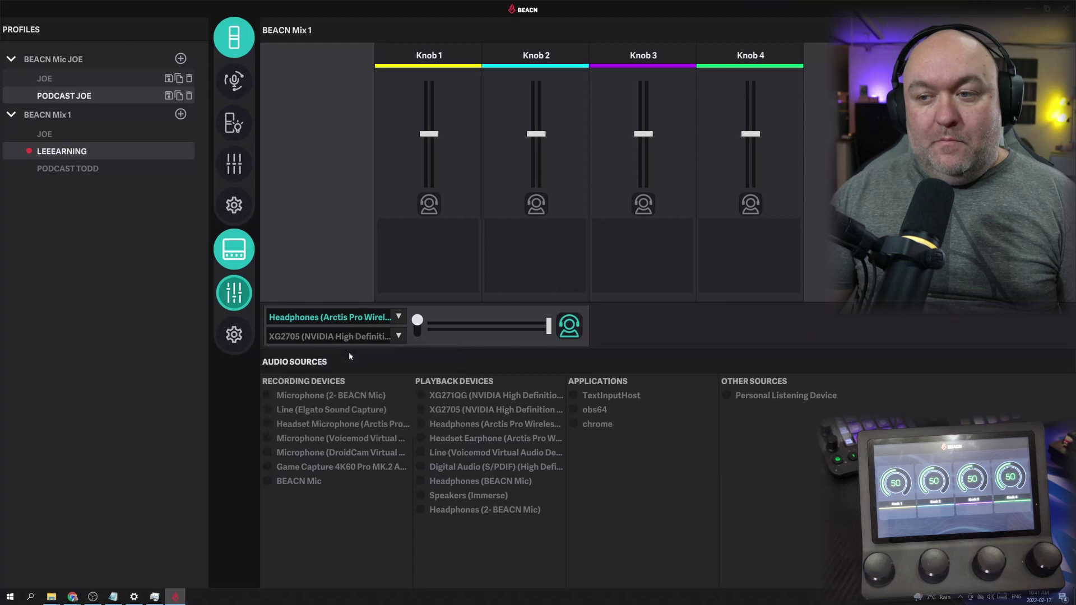
Switch the active listening output between the Arctis Pro headphones and the XG2705, leaving the XG2705 active
{"action": "left_click", "coordinate": [415, 334]}
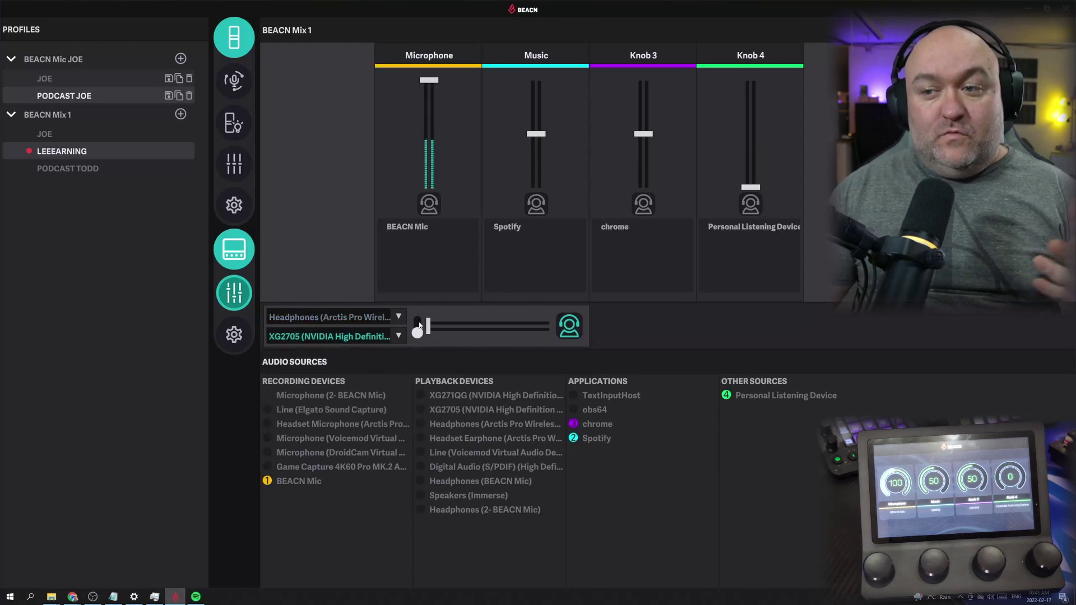
{"action": "left_click", "coordinate": [419, 324]}
{"action": "left_click", "coordinate": [406, 336]}
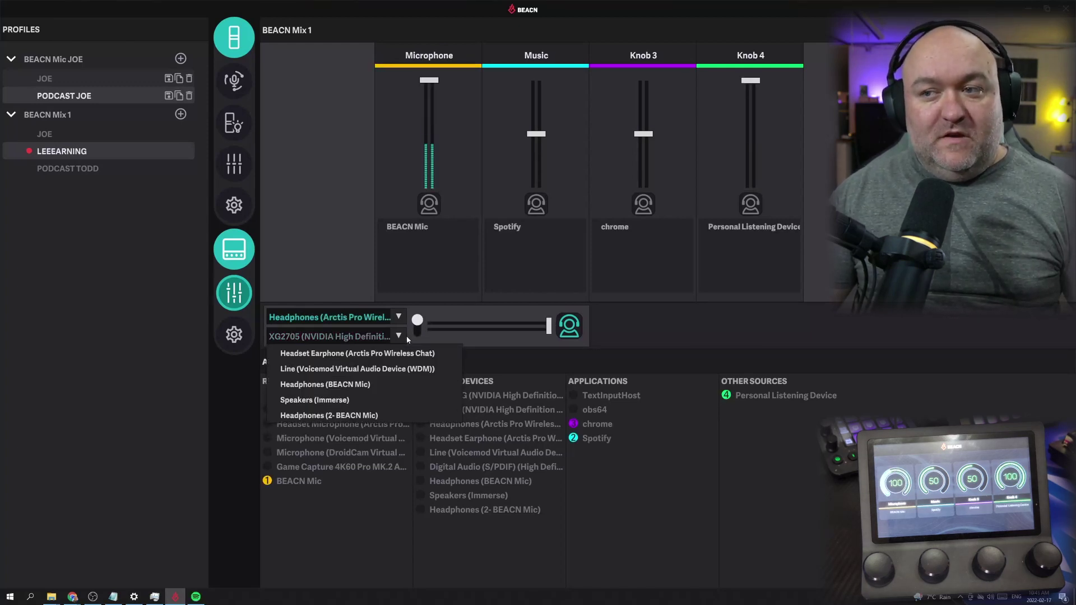
{"action": "left_click", "coordinate": [416, 334]}
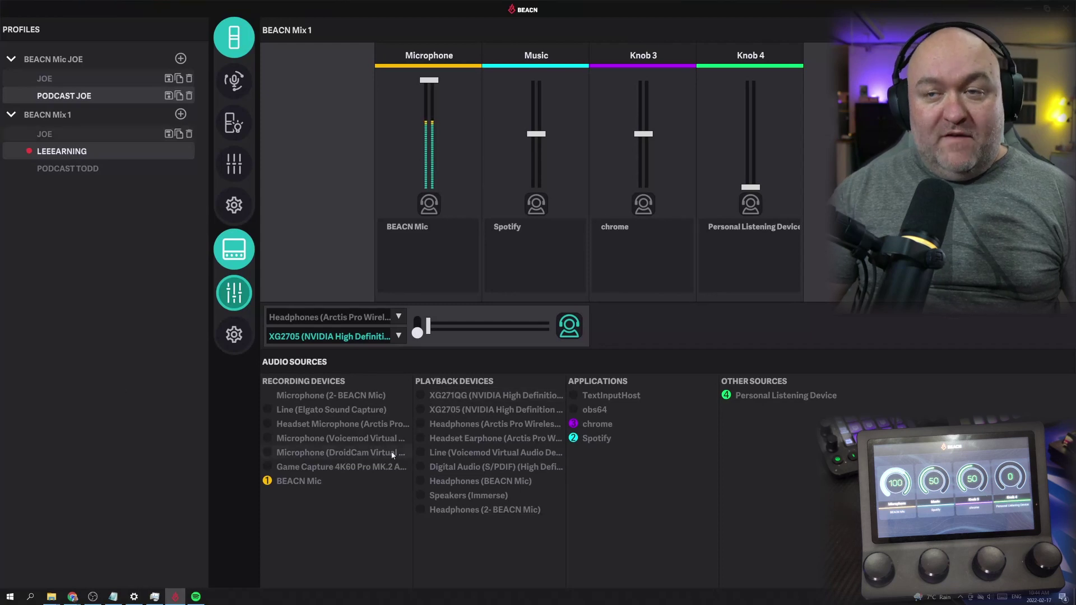